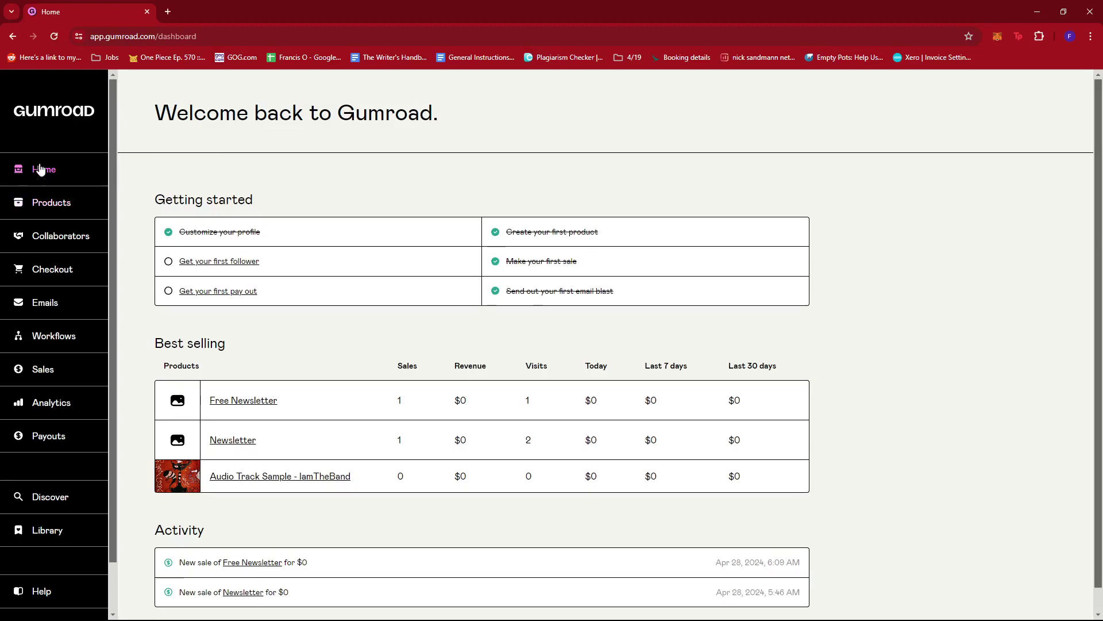
Step: Go to Checkout settings and show the empty Upsells list
scroll(66, 230, down, 1)
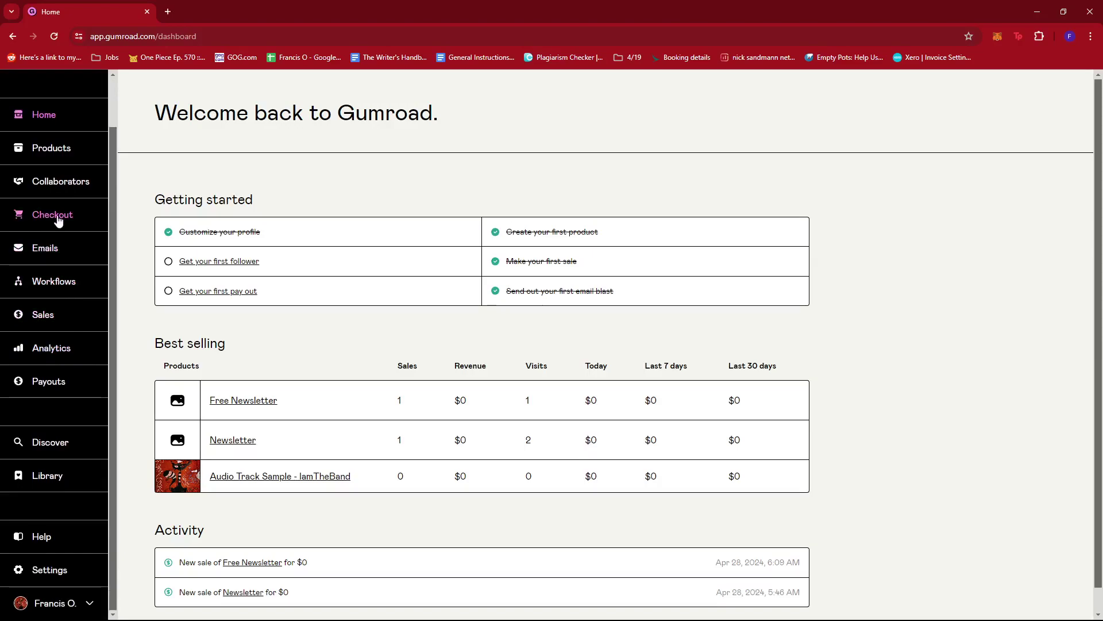
click(58, 220)
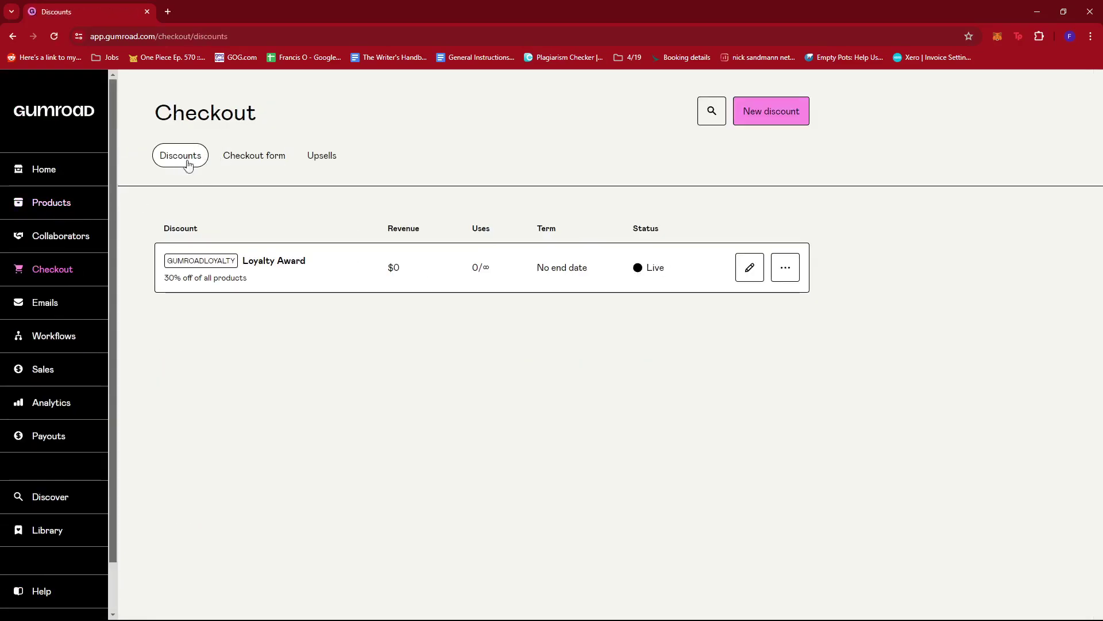
click(256, 165)
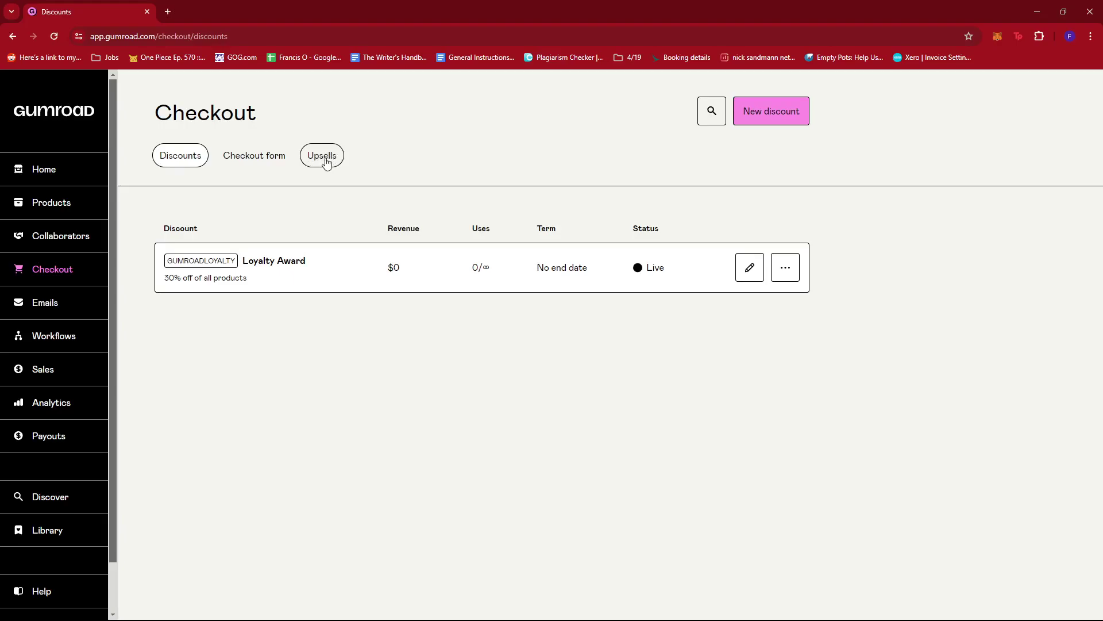
click(326, 163)
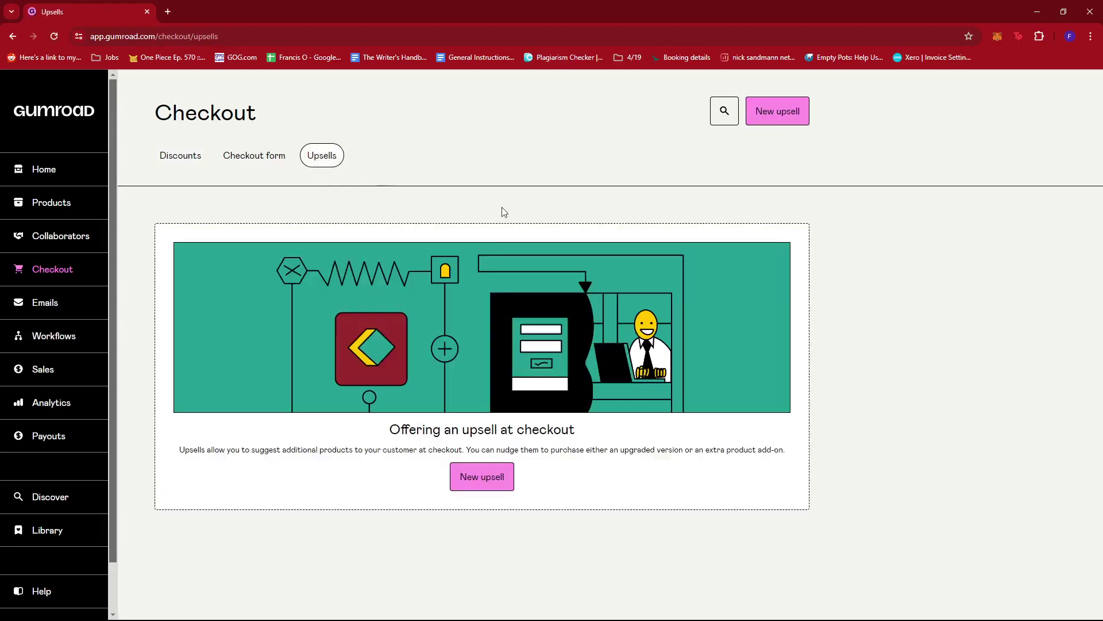
Step: Create a new upsell named 'Newsletter Upsell'
click(487, 482)
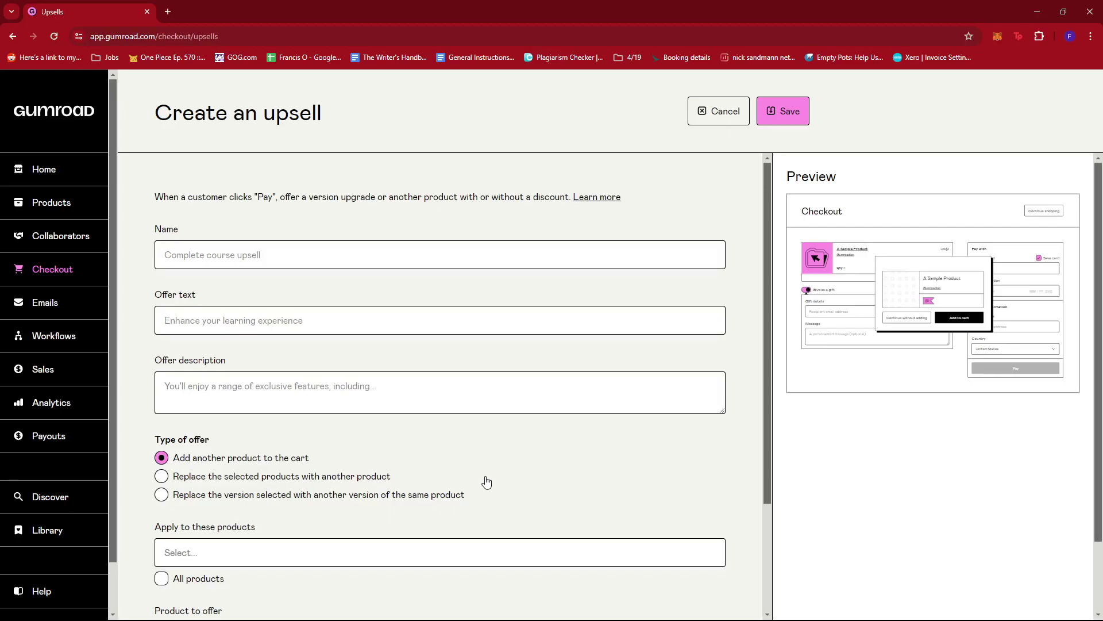
scroll(485, 288, down, 1)
scroll(493, 288, up, 1)
click(251, 253)
click(242, 300)
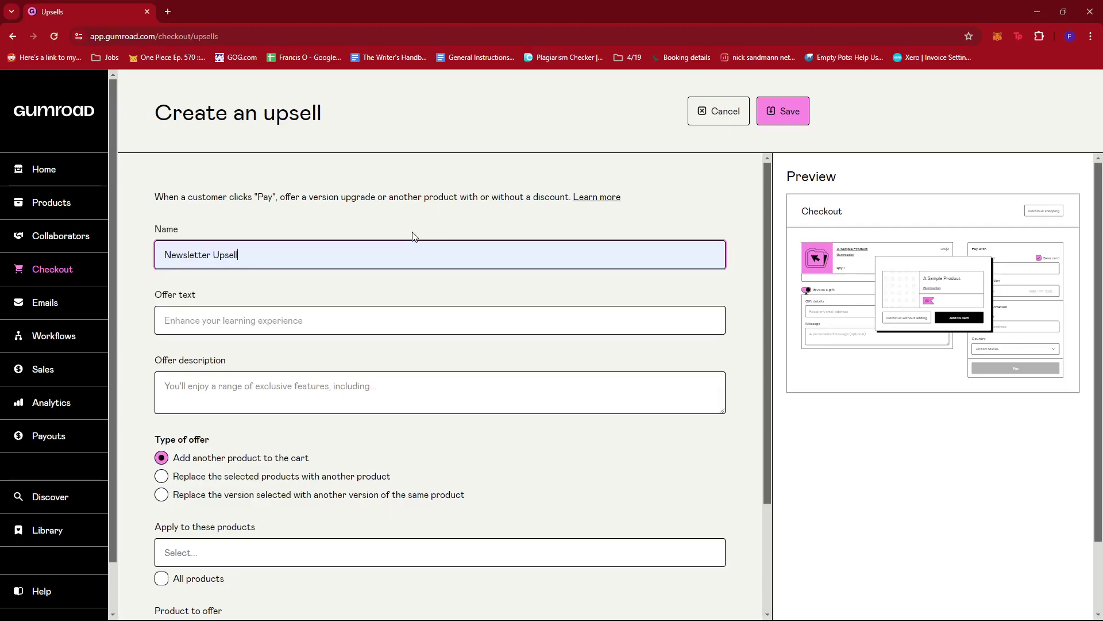
Step: Paste 'Get a glimpse of our vibe!' as the upsell's offer text
click(304, 320)
text(Get a glimpse of our vibe!)
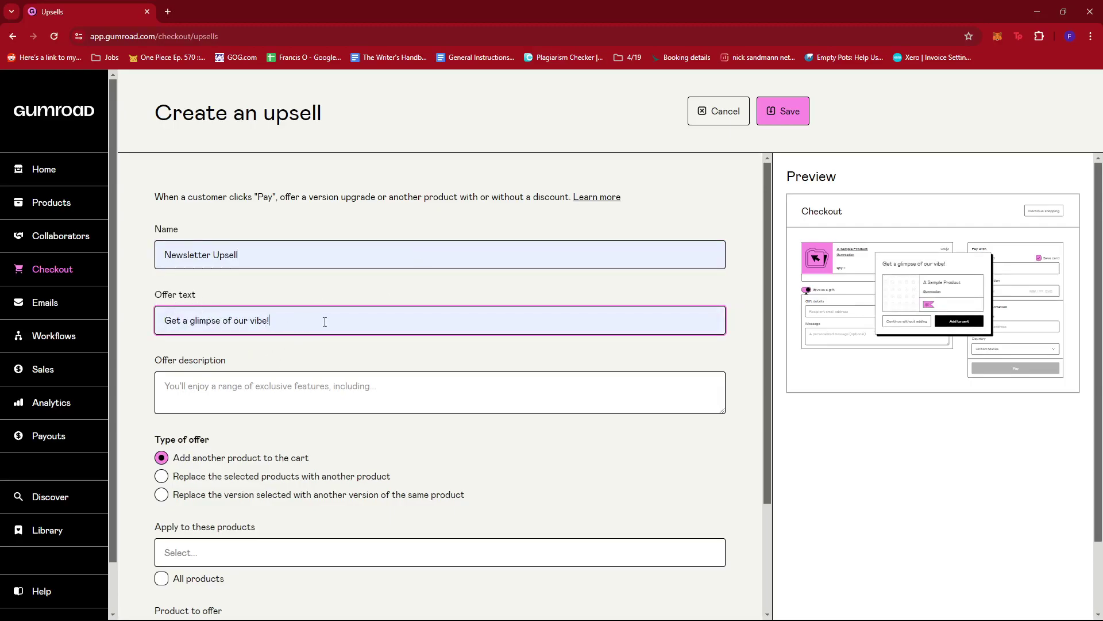
click(399, 296)
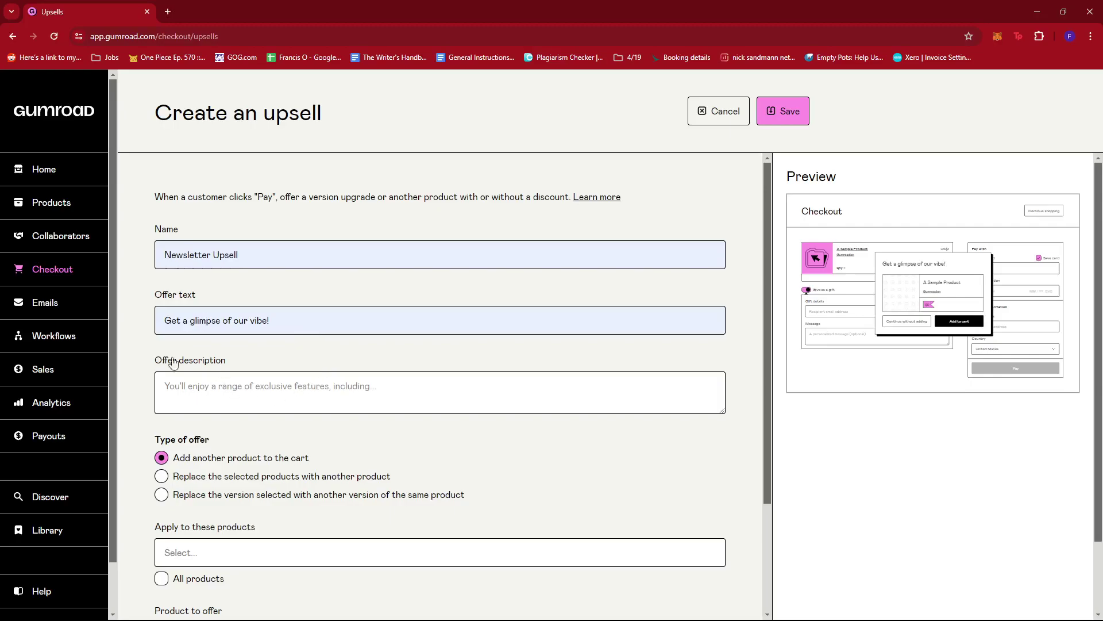
Step: Write the offer description 'Purchase my newly released audio track at a discounted price.'
scroll(242, 363, down, 2)
click(218, 272)
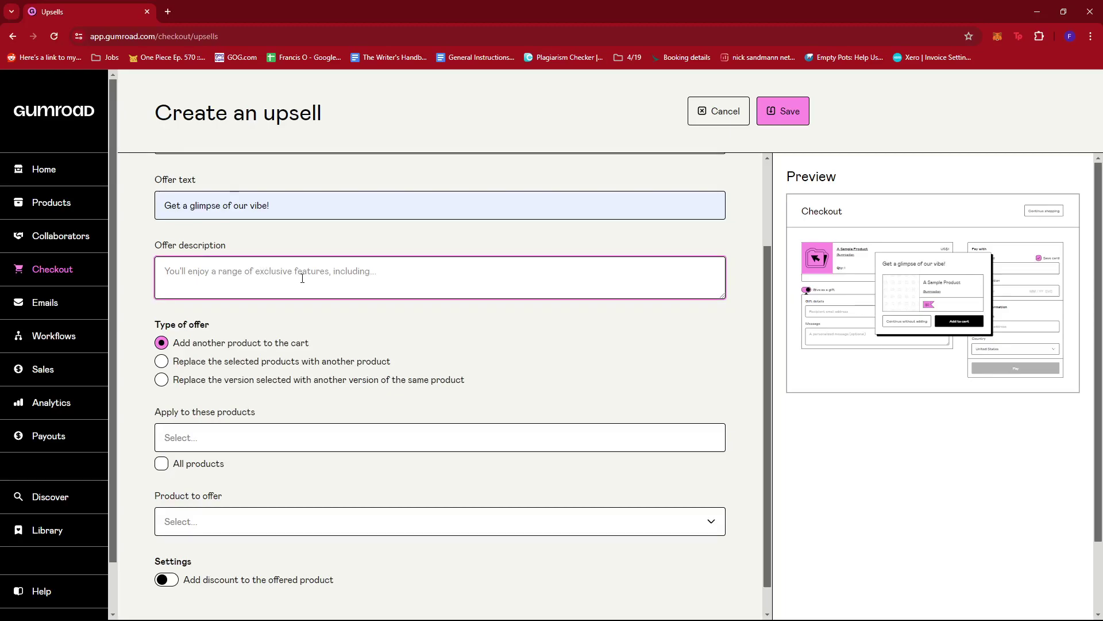
text(Purchase my new)
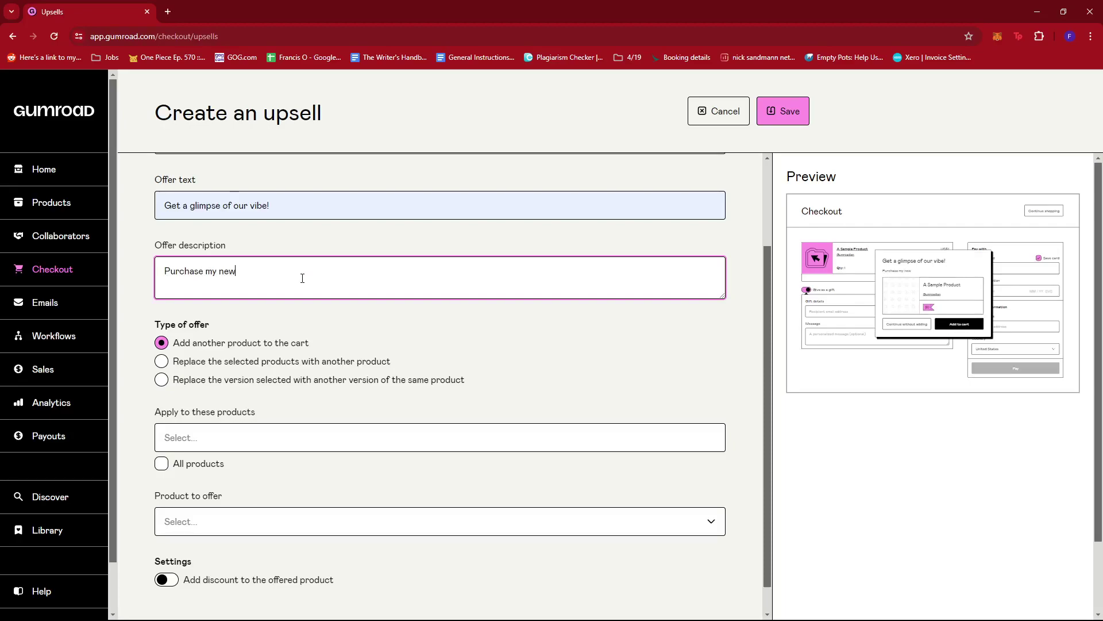
text(sed)
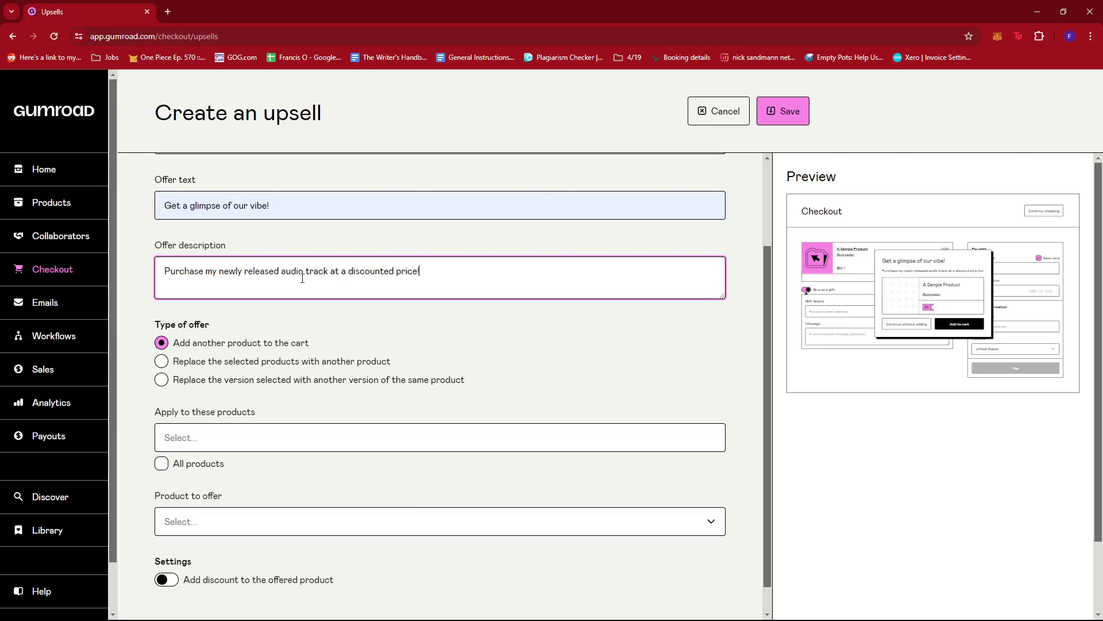
text(.)
click(382, 332)
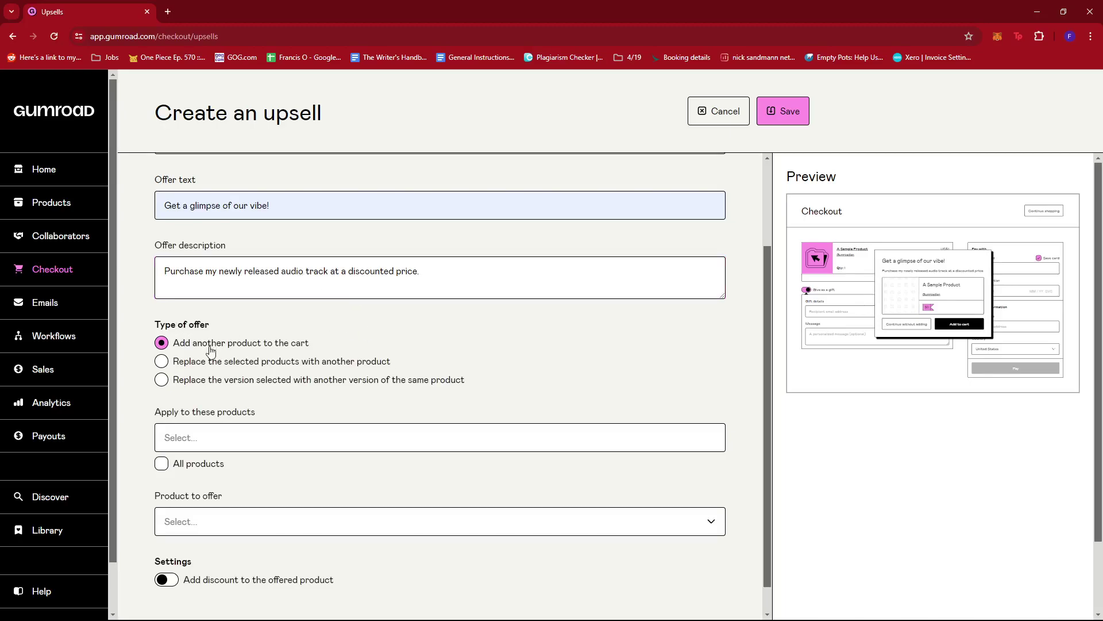
scroll(201, 368, down, 1)
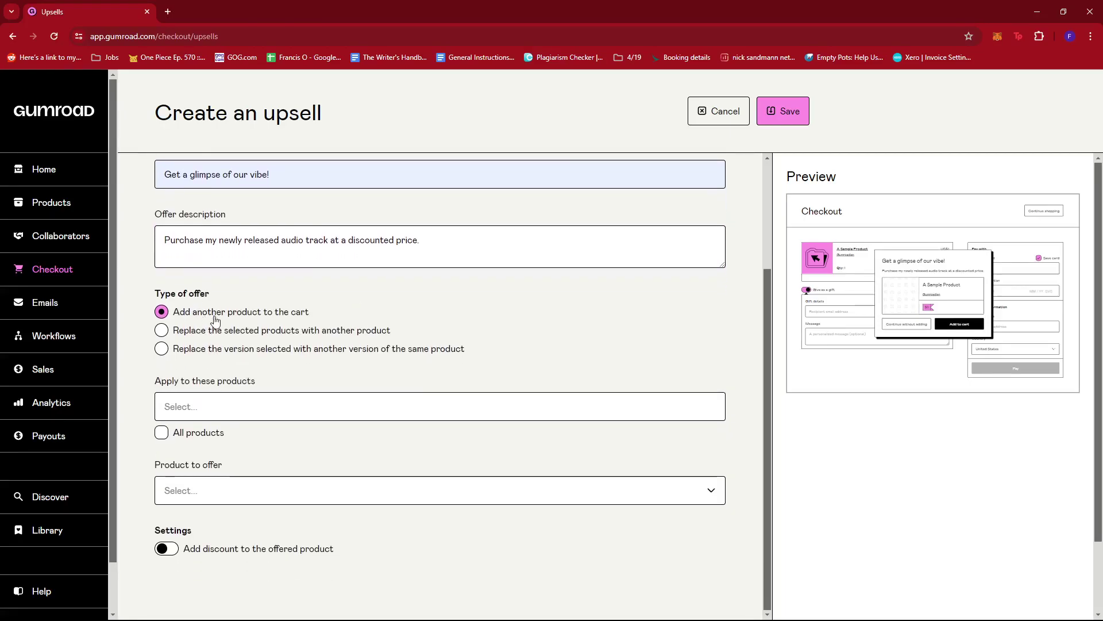
click(171, 336)
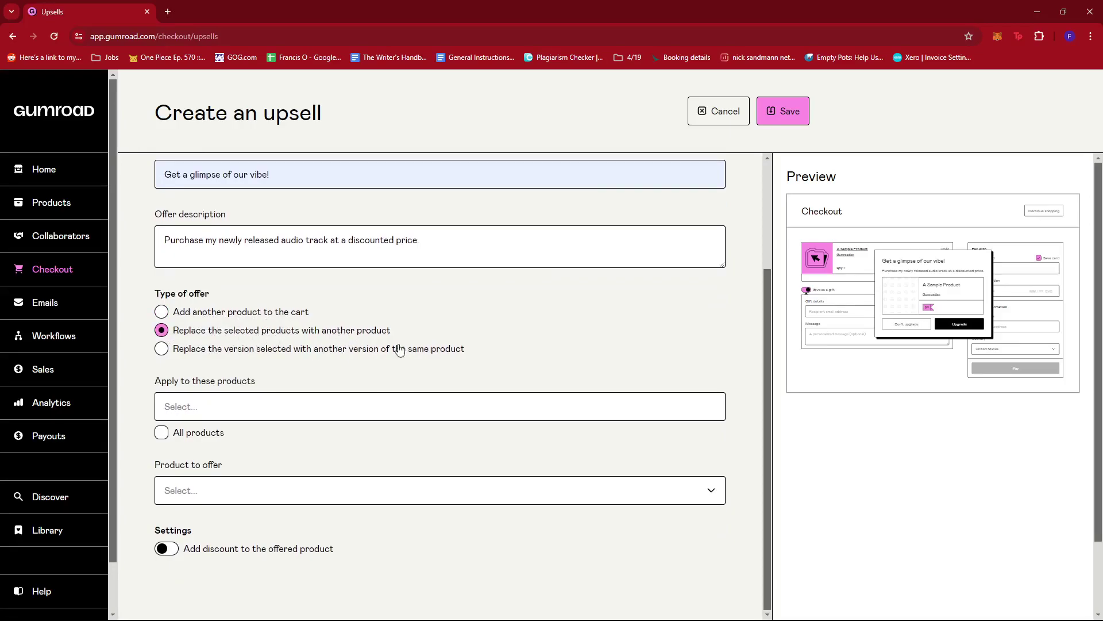
click(162, 349)
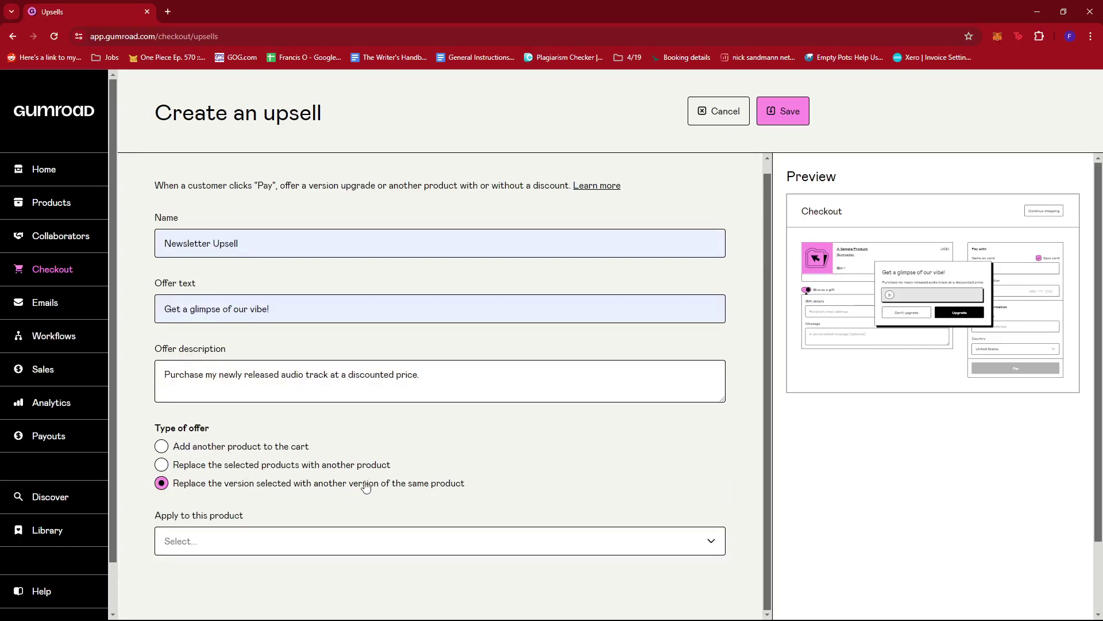
click(162, 446)
scroll(403, 437, down, 2)
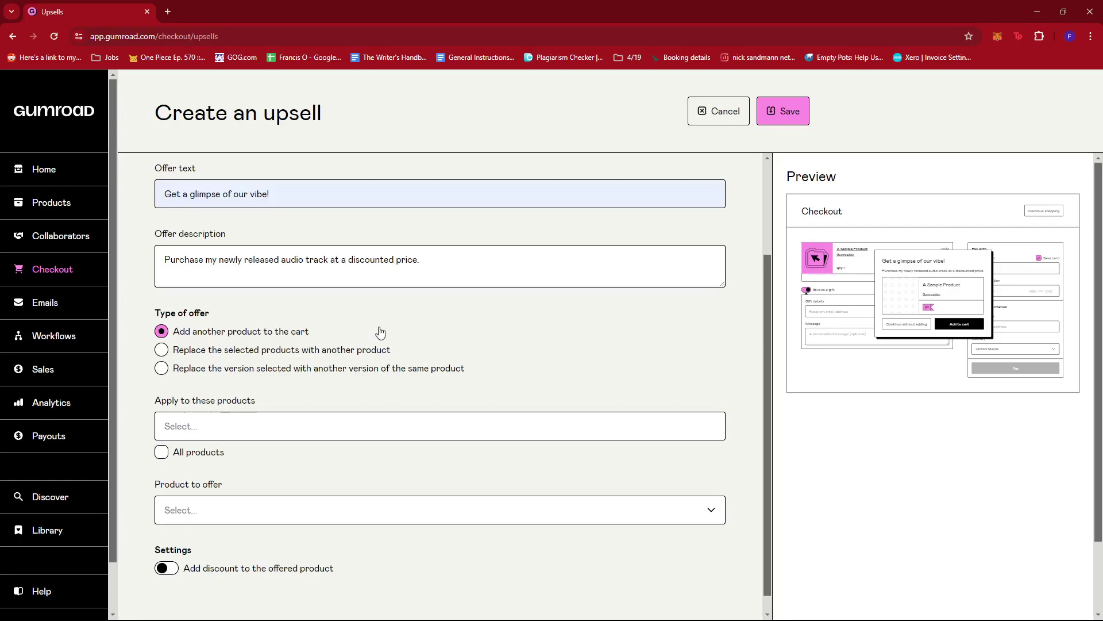
scroll(380, 332, down, 1)
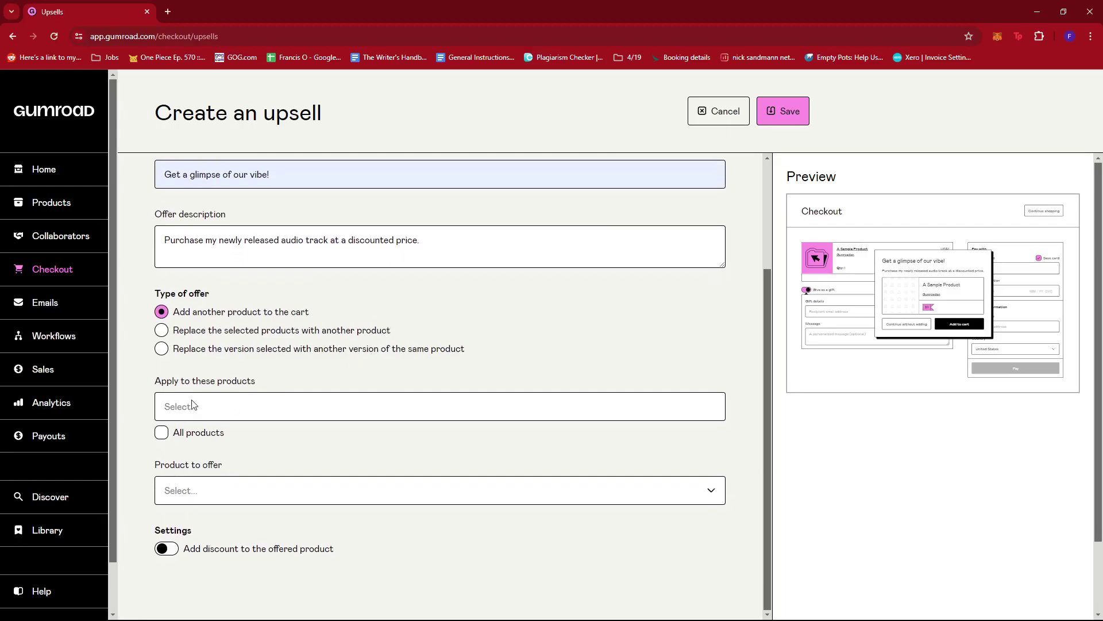
Step: Apply the upsell to Free Newsletter and offer Audio Track Sample - IamTheBand
click(172, 413)
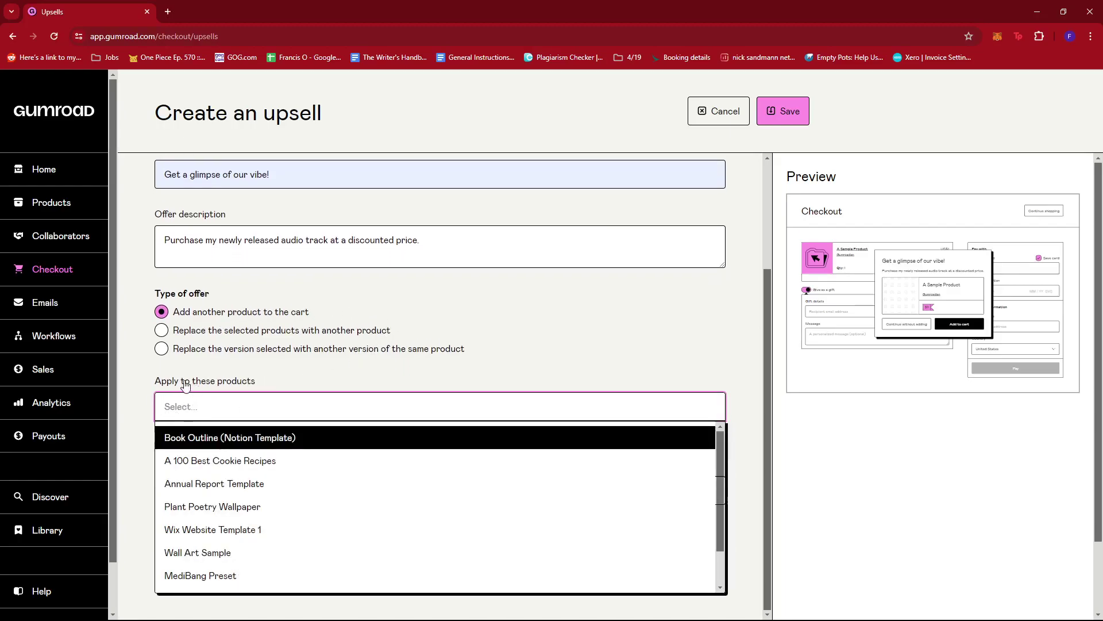
scroll(221, 489, down, 1)
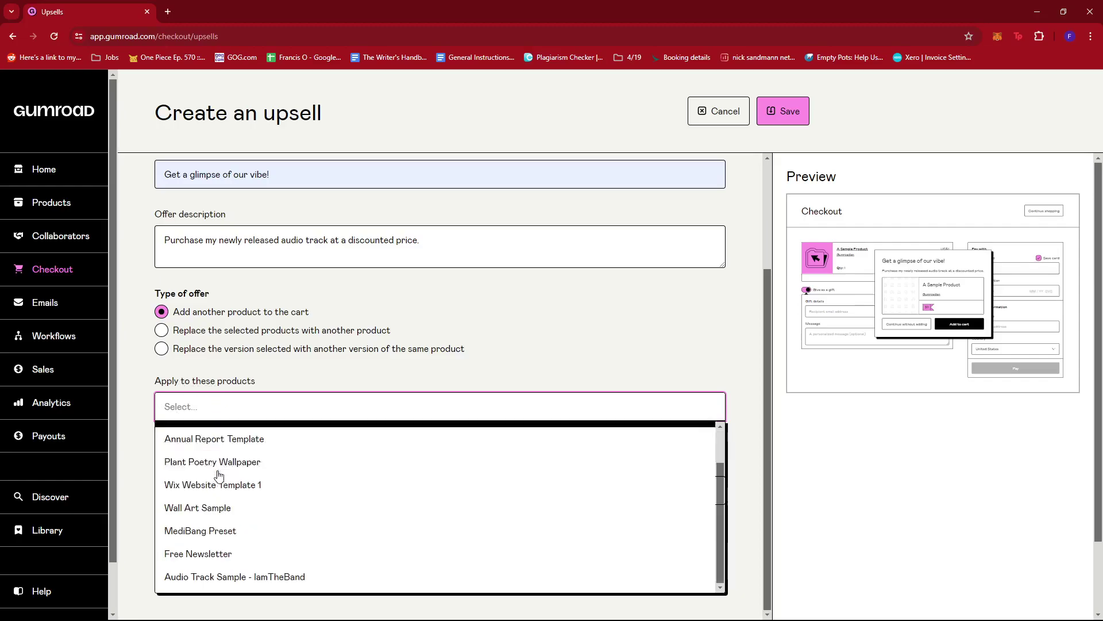
click(222, 554)
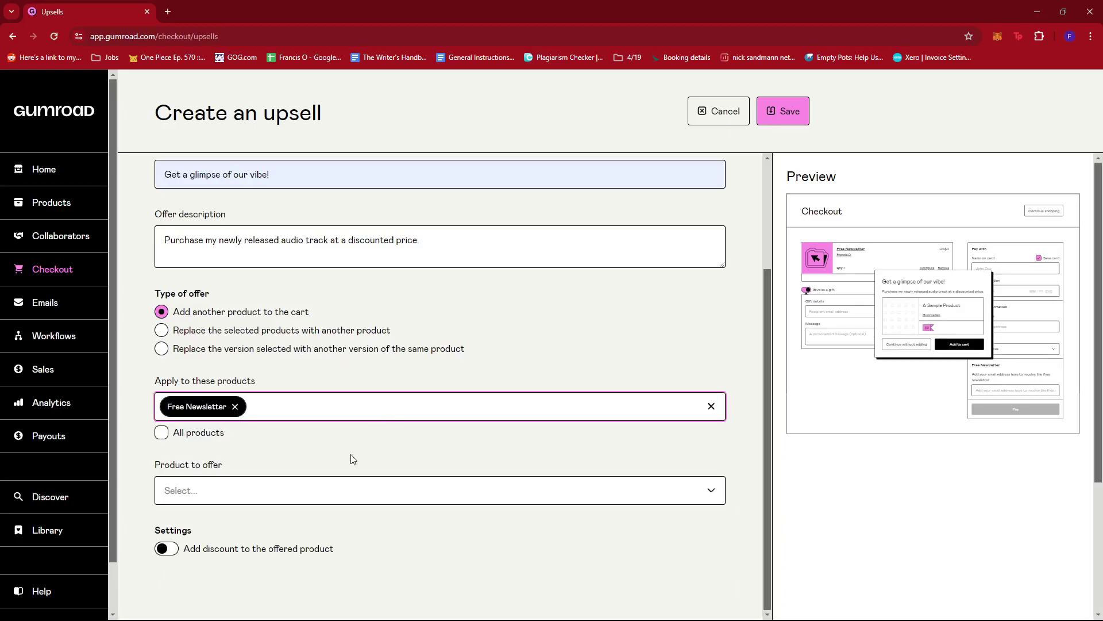
click(201, 490)
scroll(270, 511, down, 1)
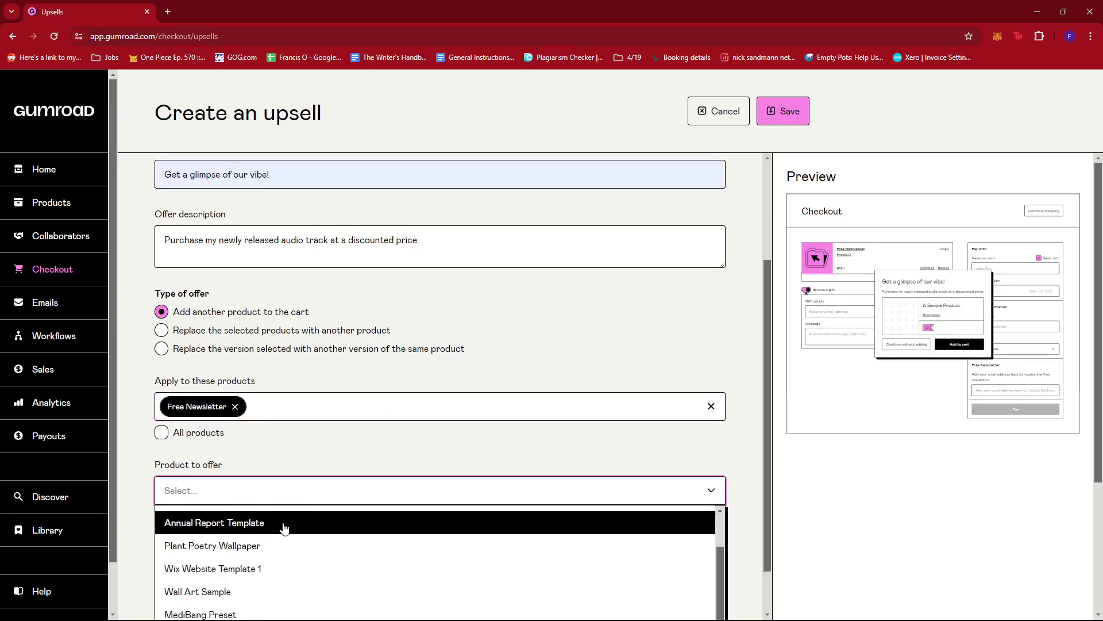
scroll(385, 448, down, 1)
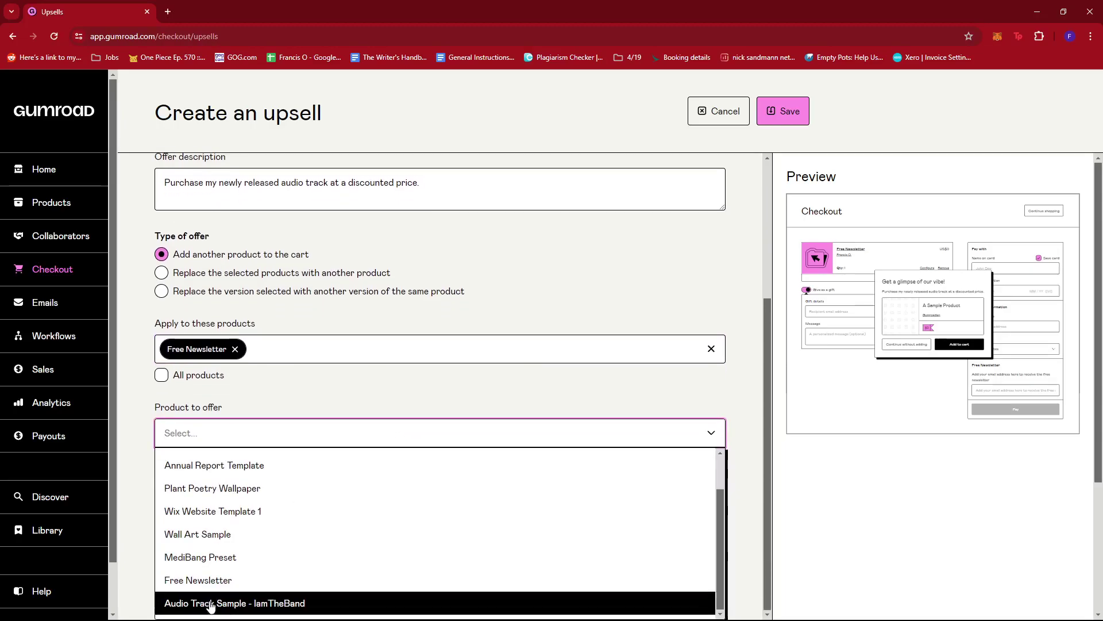
click(211, 603)
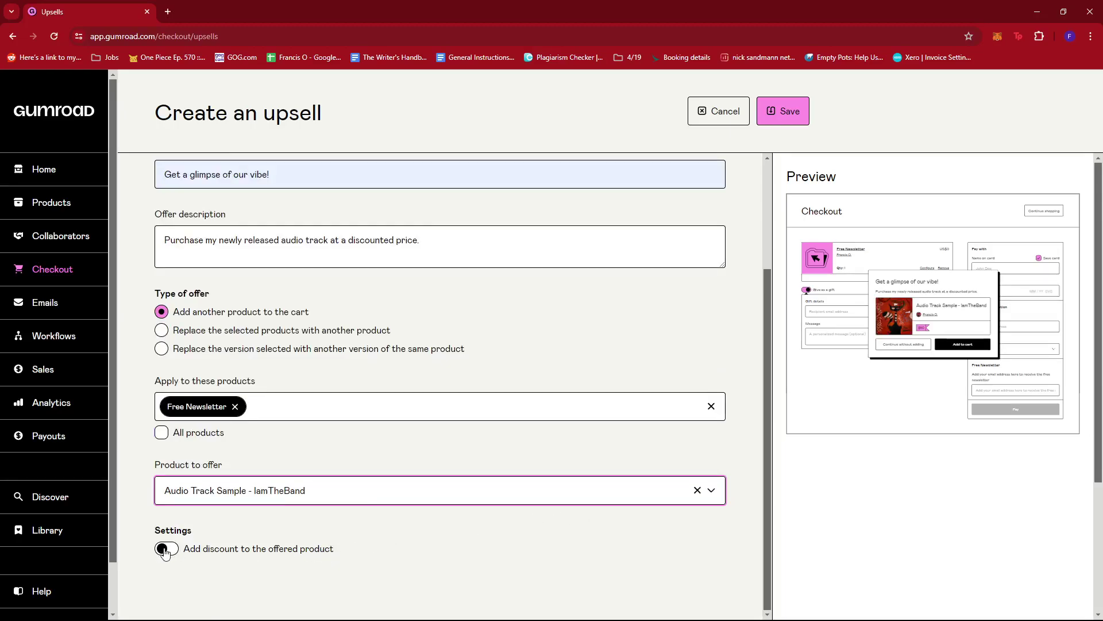
Step: Add a 30% percentage discount to the offered audio track
click(166, 549)
scroll(409, 541, down, 2)
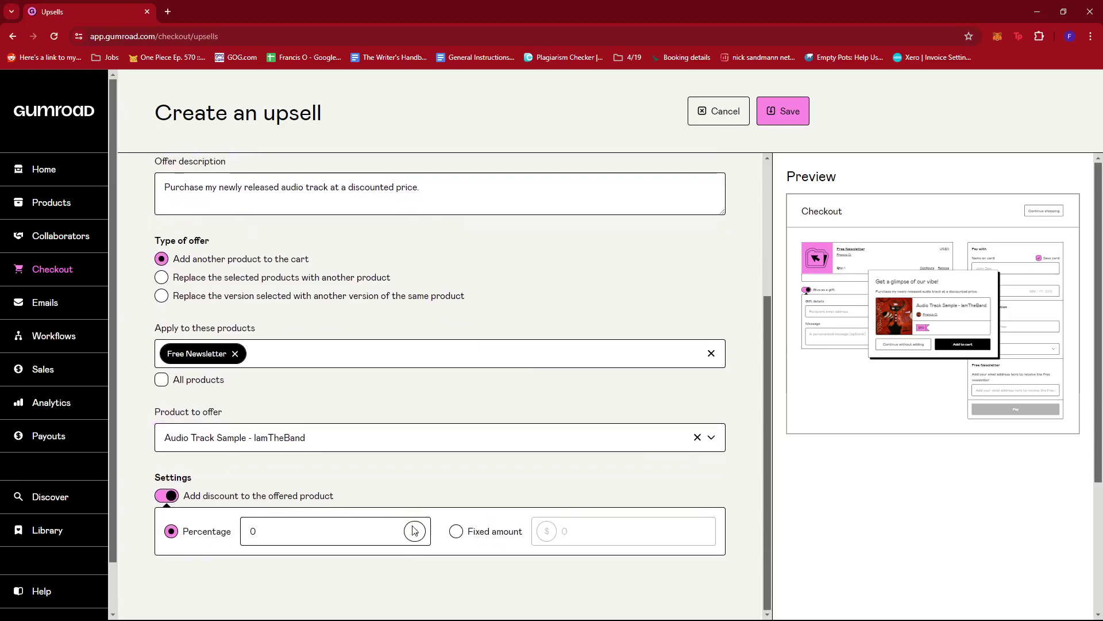
click(303, 534)
key(BackSpace)
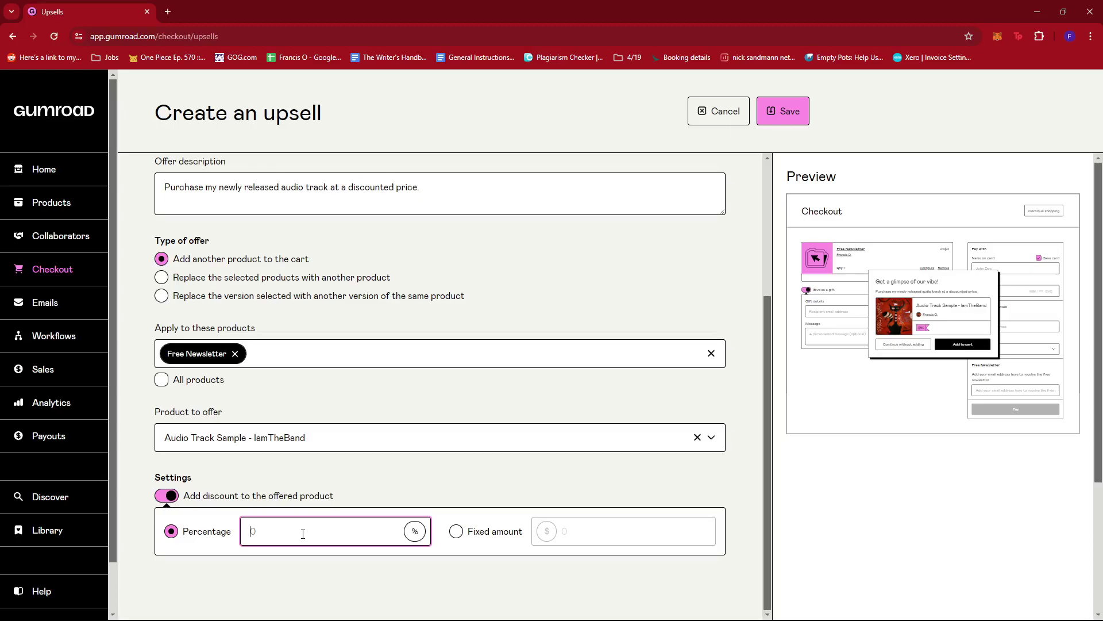
text(30)
click(584, 483)
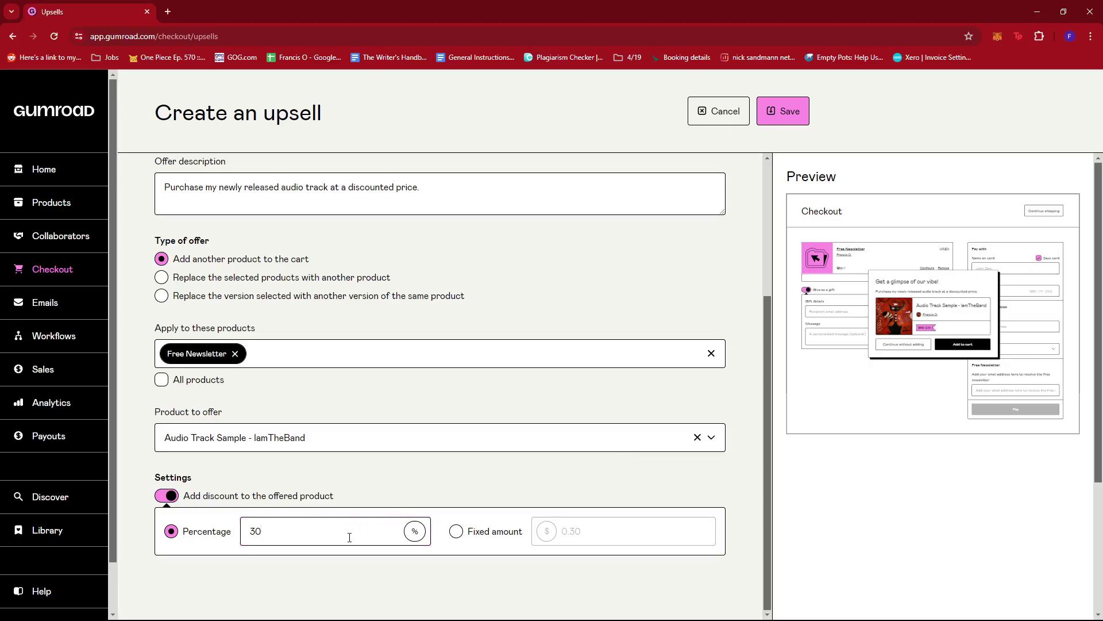
Step: Save the Newsletter Upsell so it appears in the Upsells list
scroll(349, 537, up, 4)
scroll(437, 390, down, 3)
scroll(443, 412, up, 3)
scroll(442, 411, down, 3)
scroll(443, 414, up, 3)
click(792, 111)
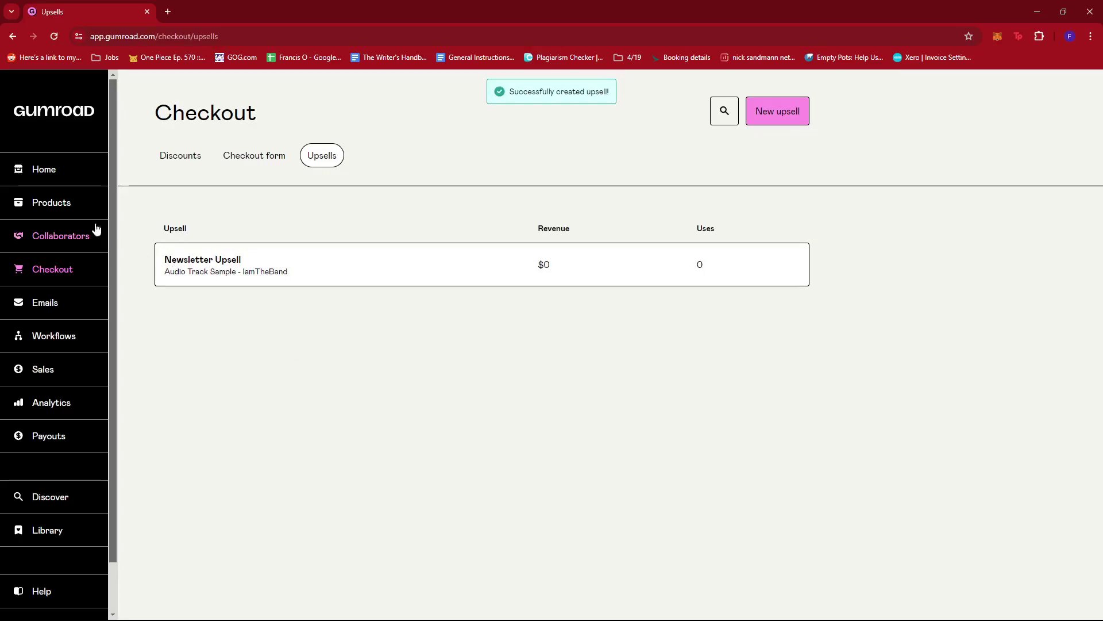
Step: From the Products list, open the Free Newsletter's public page in a new tab
click(58, 206)
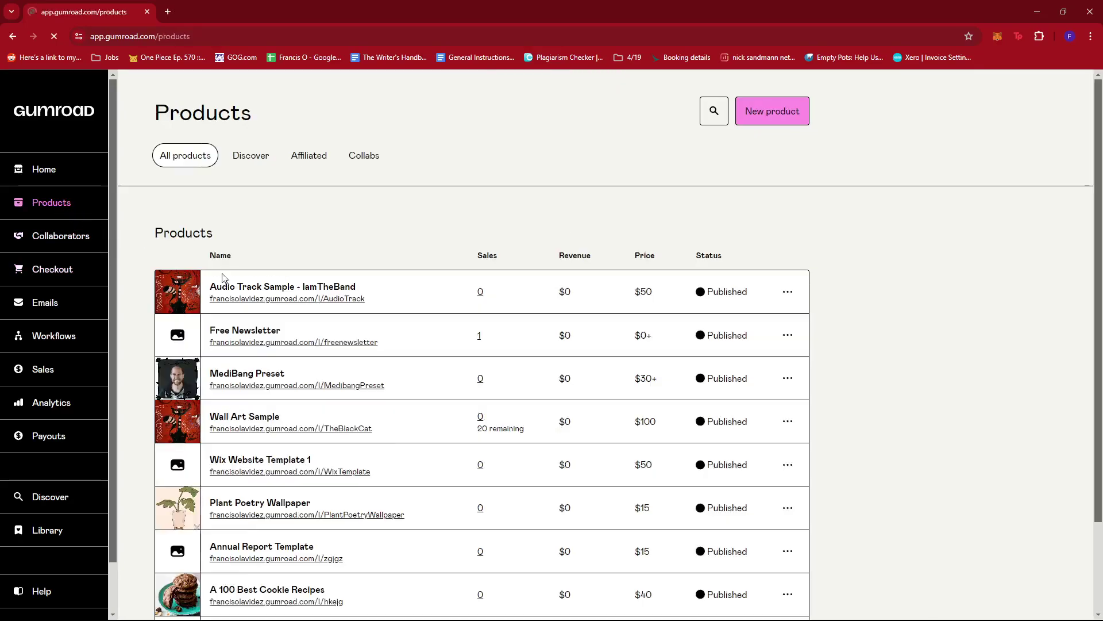
scroll(400, 204, down, 1)
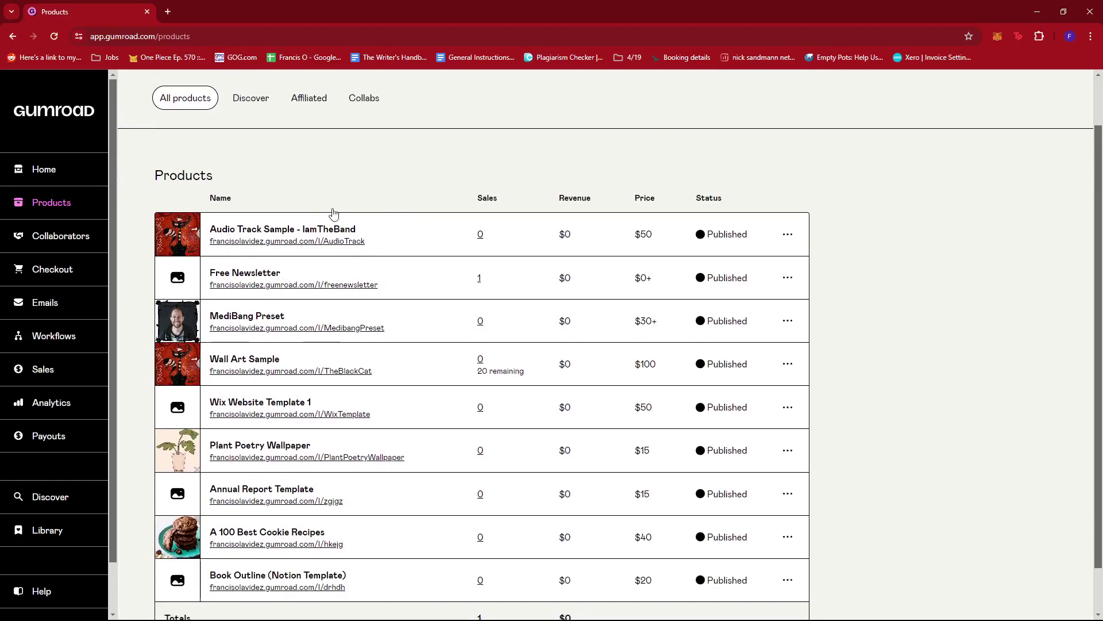
click(268, 286)
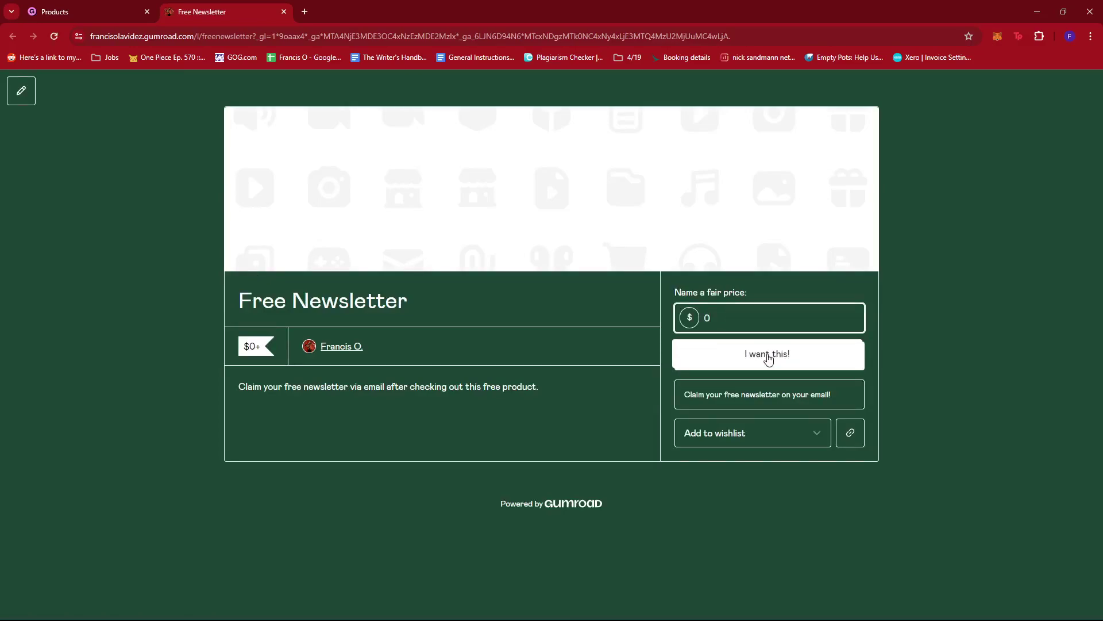
Step: Choose 'I want this!' to put the Free Newsletter in checkout at US$0
click(769, 358)
click(769, 358)
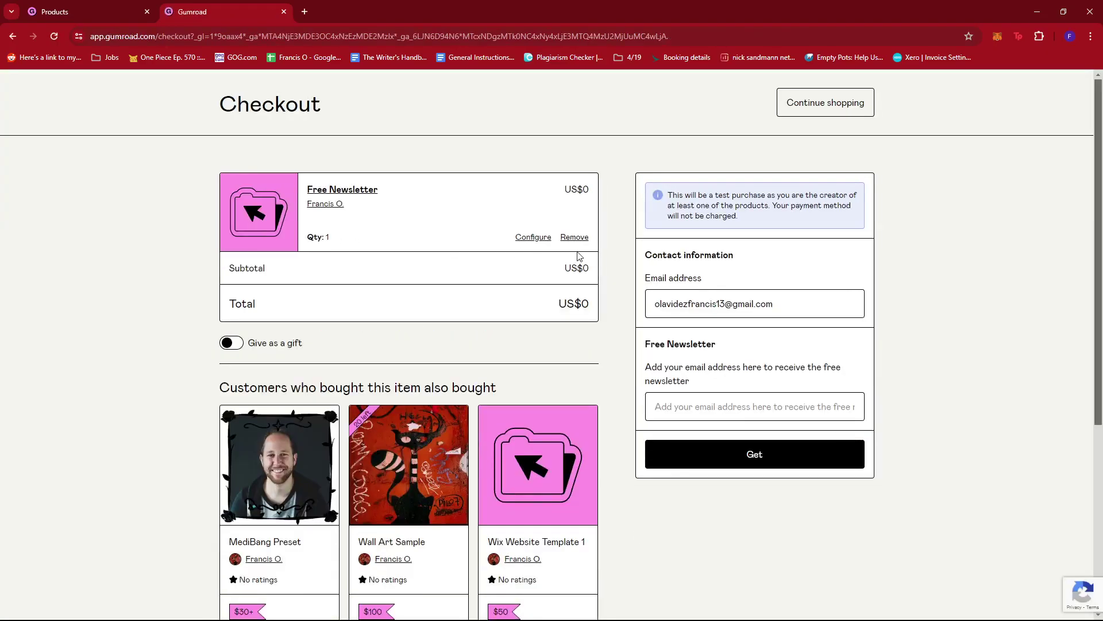
scroll(615, 271, down, 2)
Step: Enter the recipient's e-mail address for receiving the newsletter
click(706, 289)
key(BackSpace)
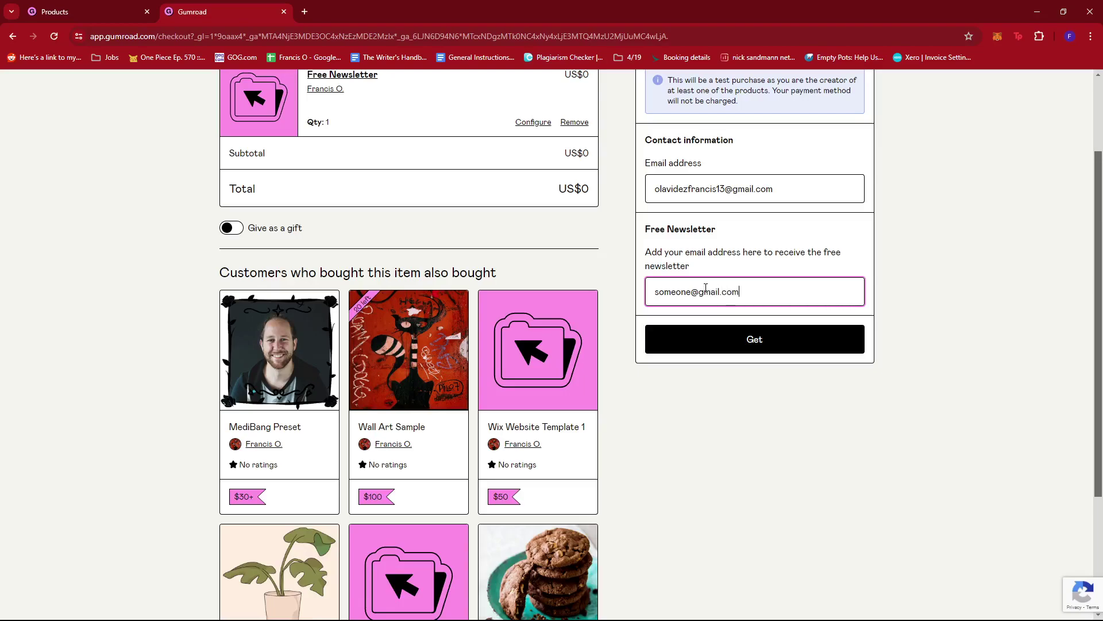
scroll(874, 288, up, 2)
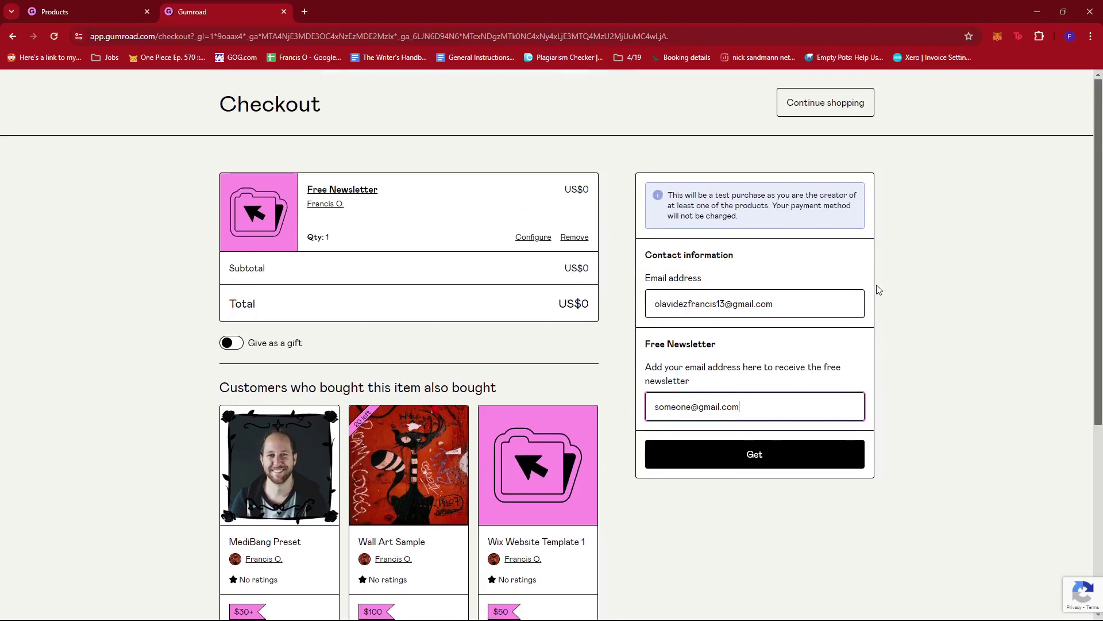
Step: Submit the free checkout to bring up the 'Get a glimpse of our vibe!' offer at $35
click(749, 460)
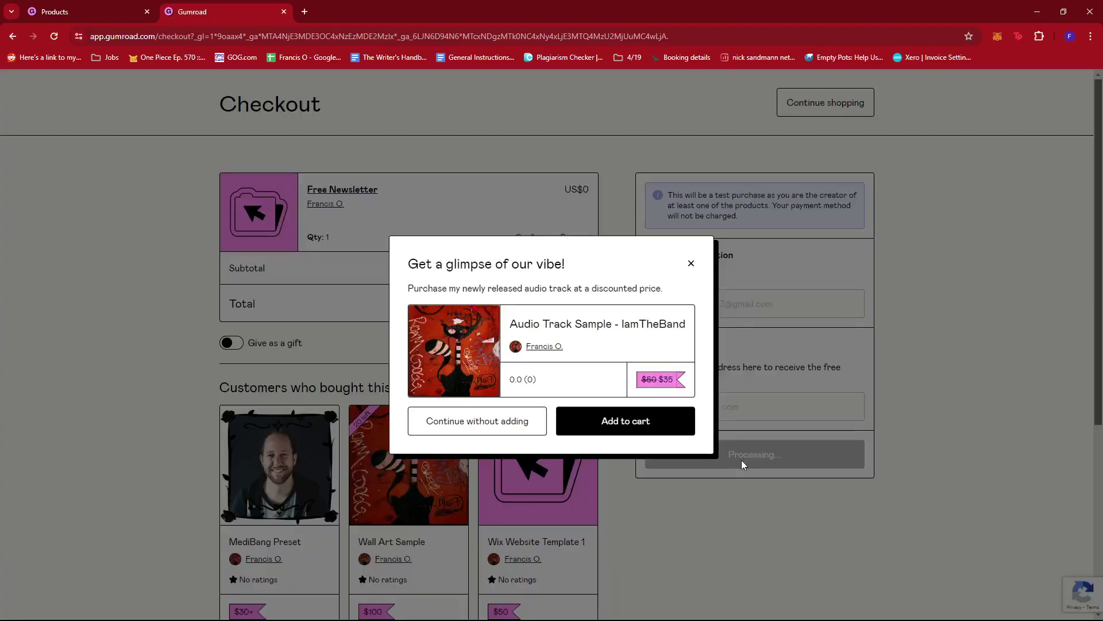